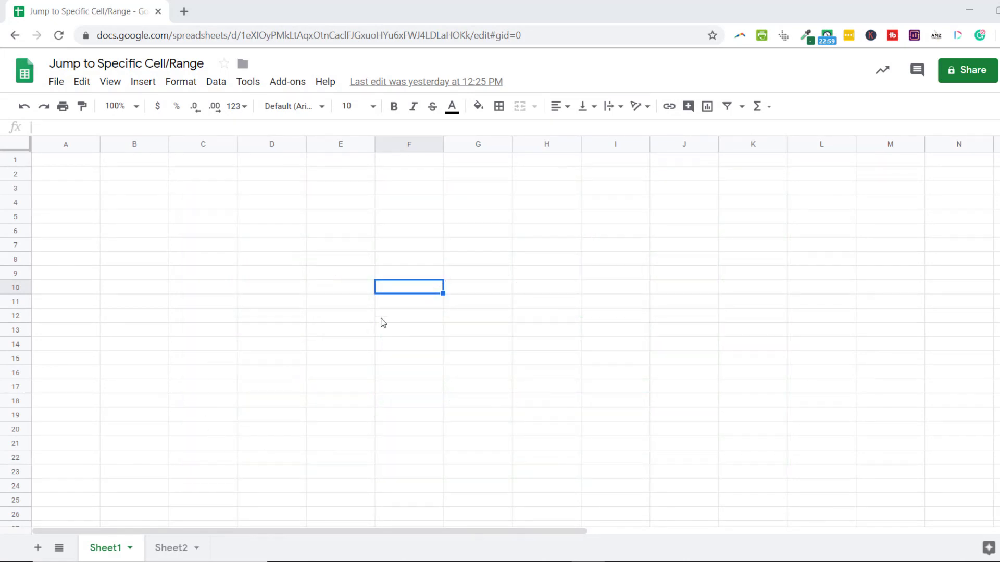
Step: Select A1 then P19, and use Help search's Go to range to return to A1
left_click(64, 163)
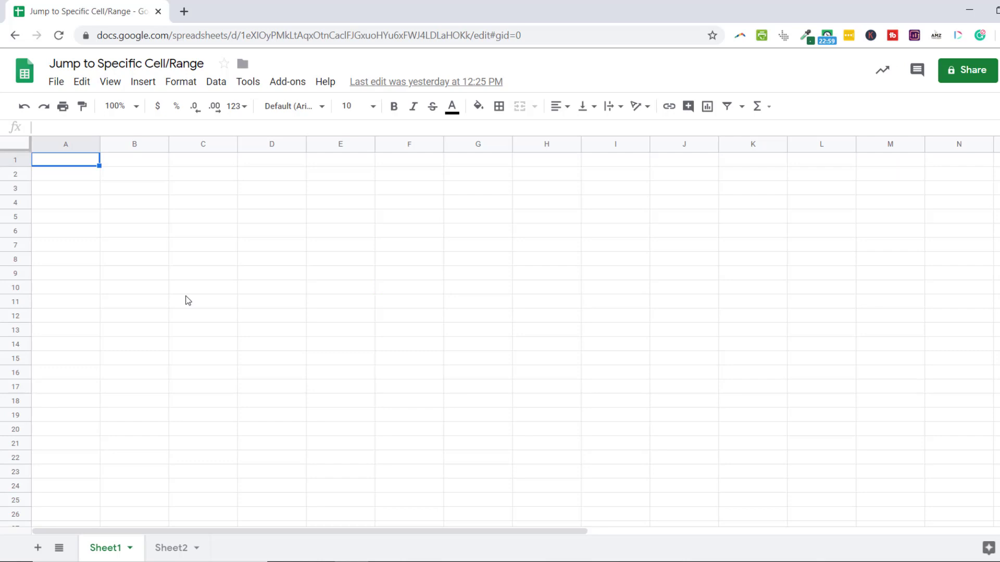
left_click_drag(331, 531, 558, 529)
left_click(747, 415)
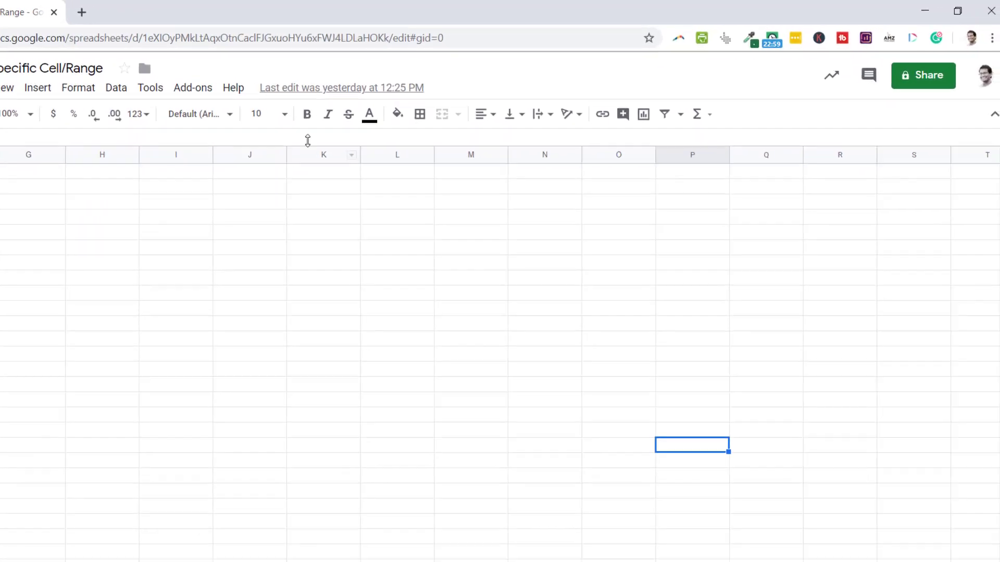
left_click(233, 98)
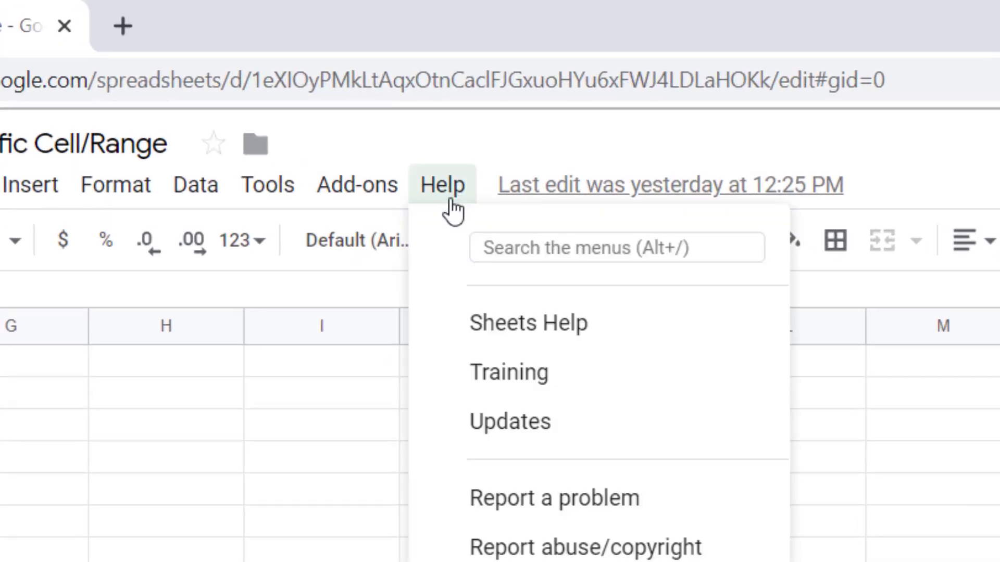
type("G")
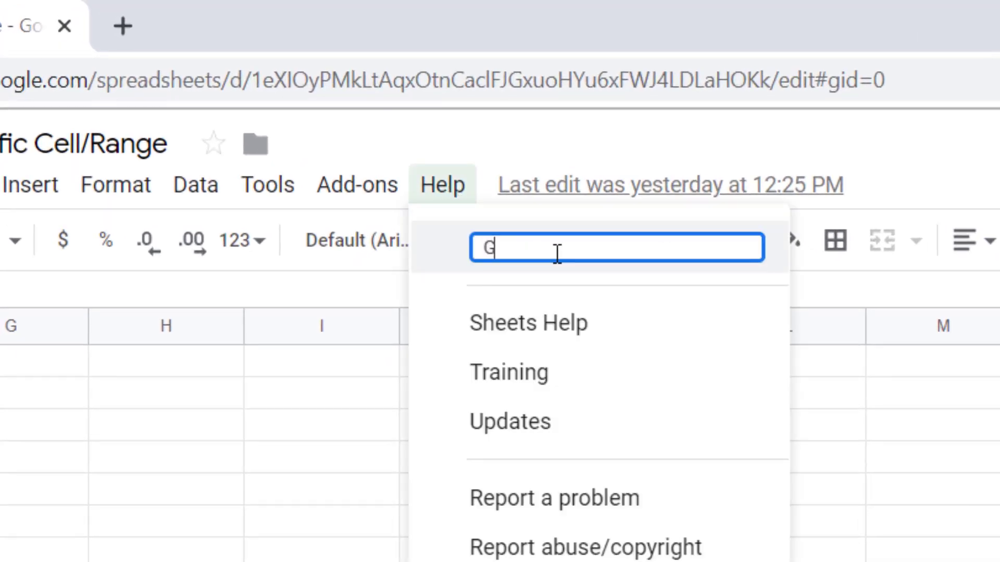
type("o To")
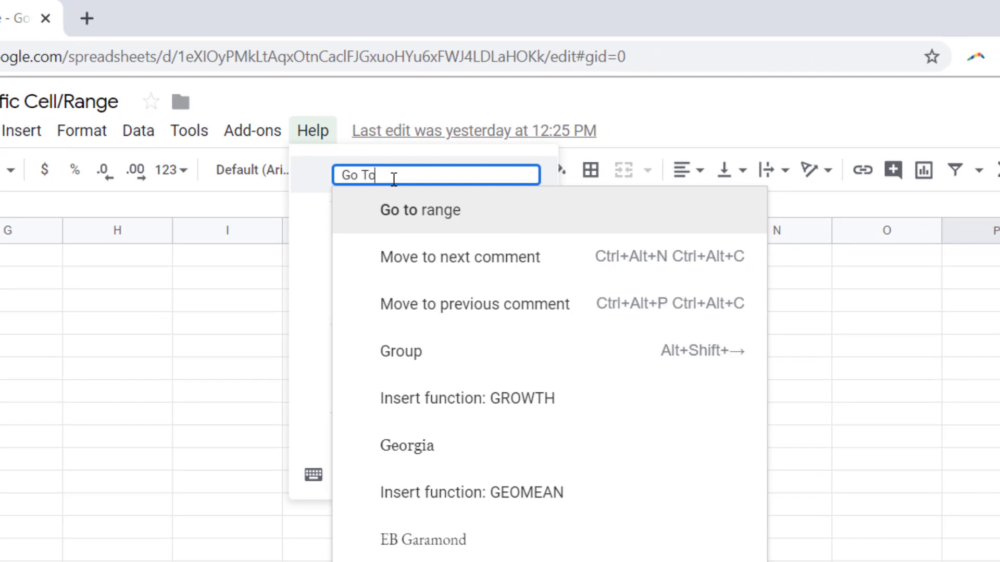
left_click(487, 226)
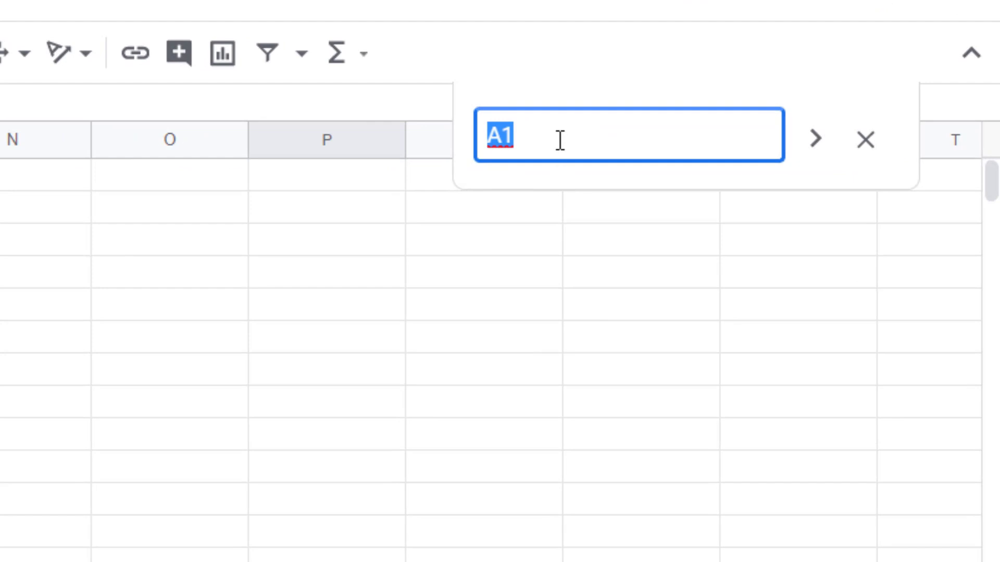
left_click(564, 138)
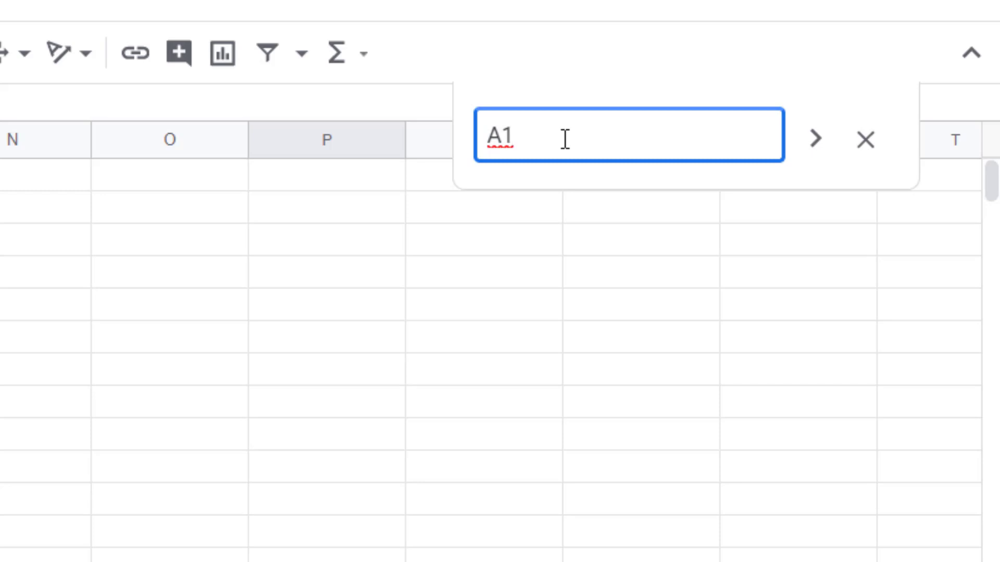
key("Return")
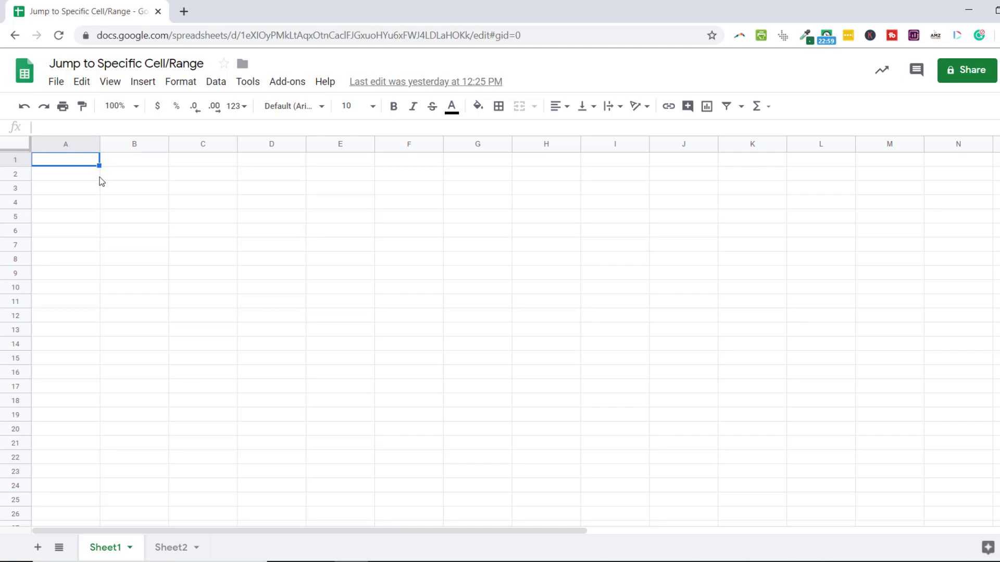
Step: Go to range A1:C100 through Help search, then select cell F5
left_click(324, 81)
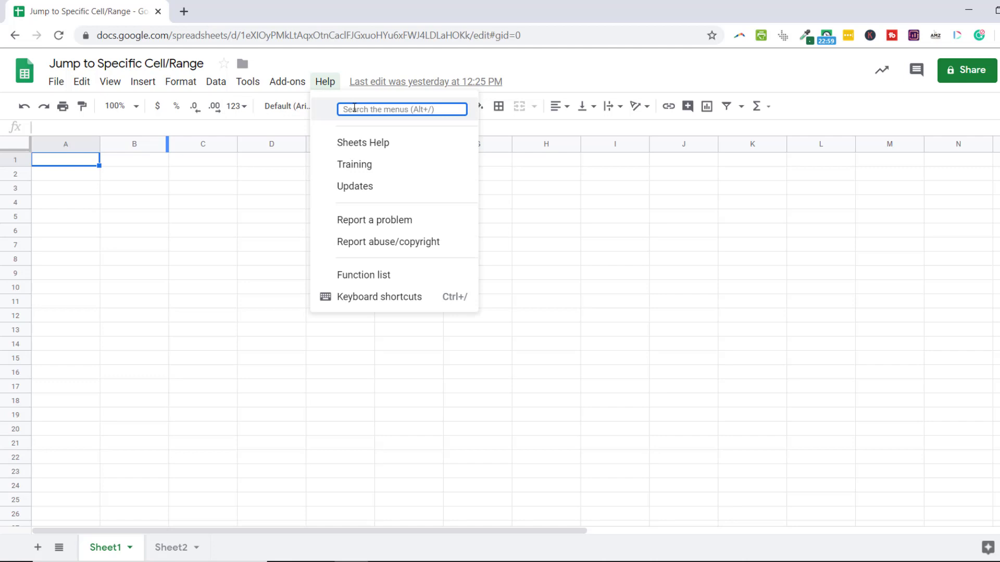
type("Go ")
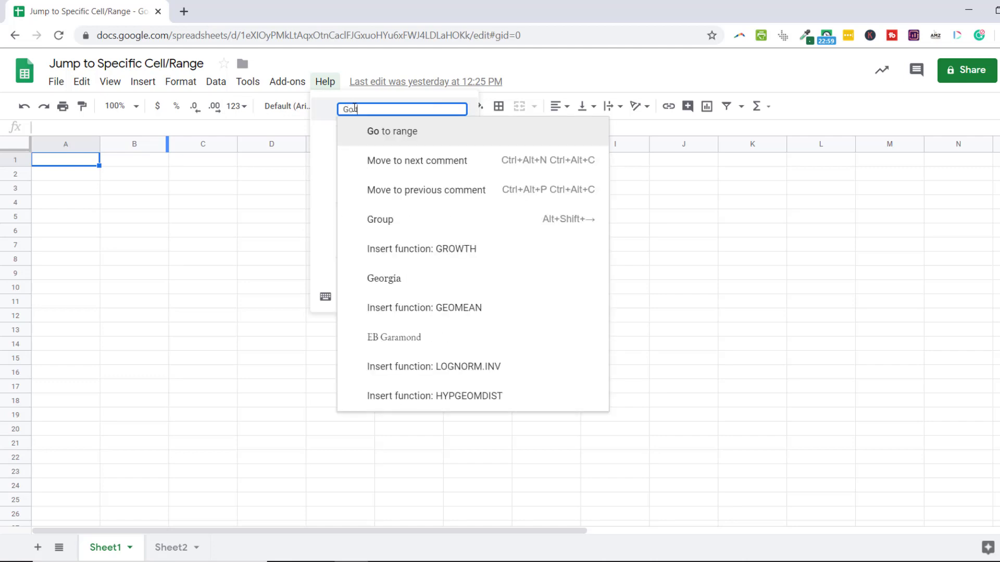
type("to")
left_click(405, 135)
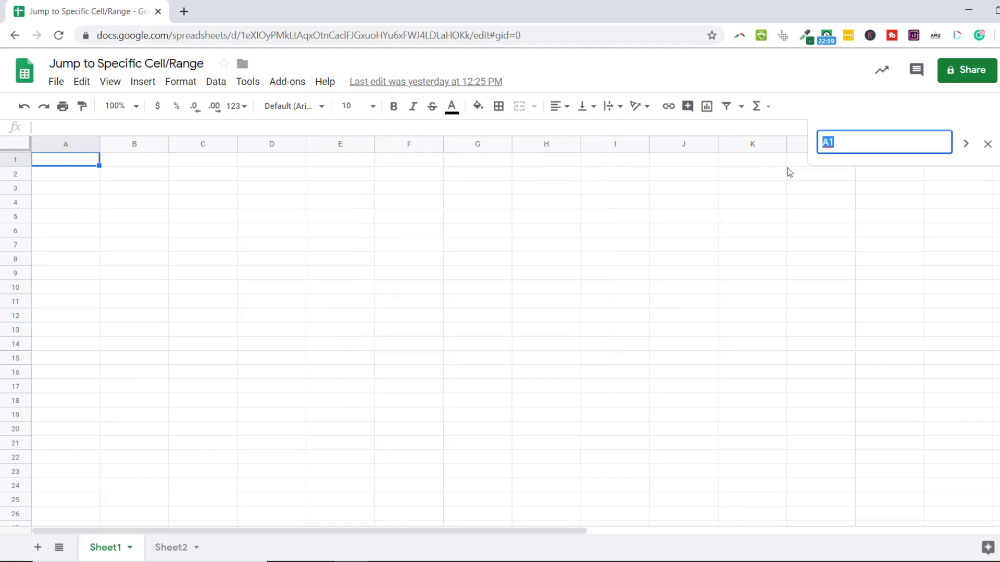
type("A1:A10")
type("0")
key("Left")
key("Left")
key("Left")
key("shift+Left")
type("C")
key("Return")
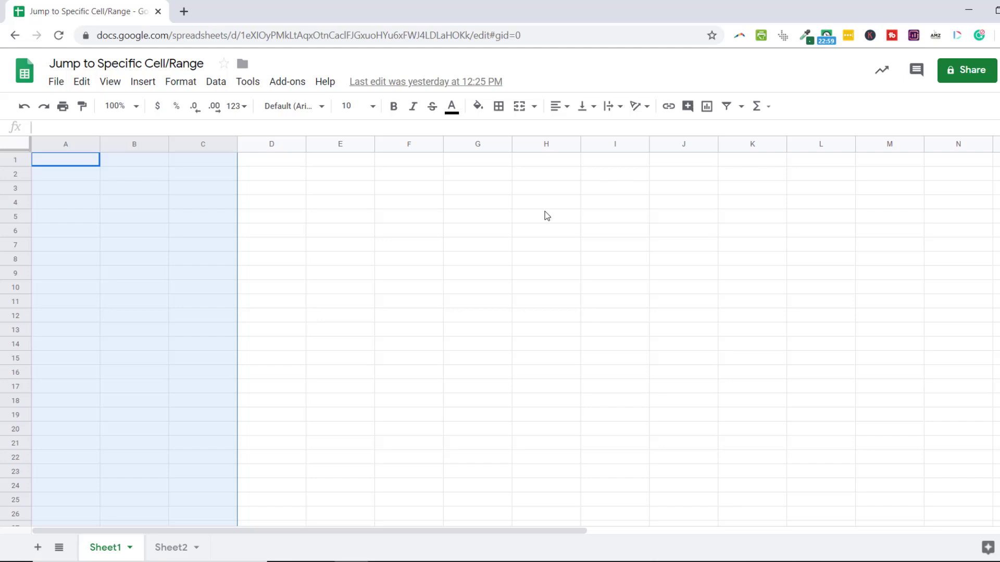
left_click(421, 220)
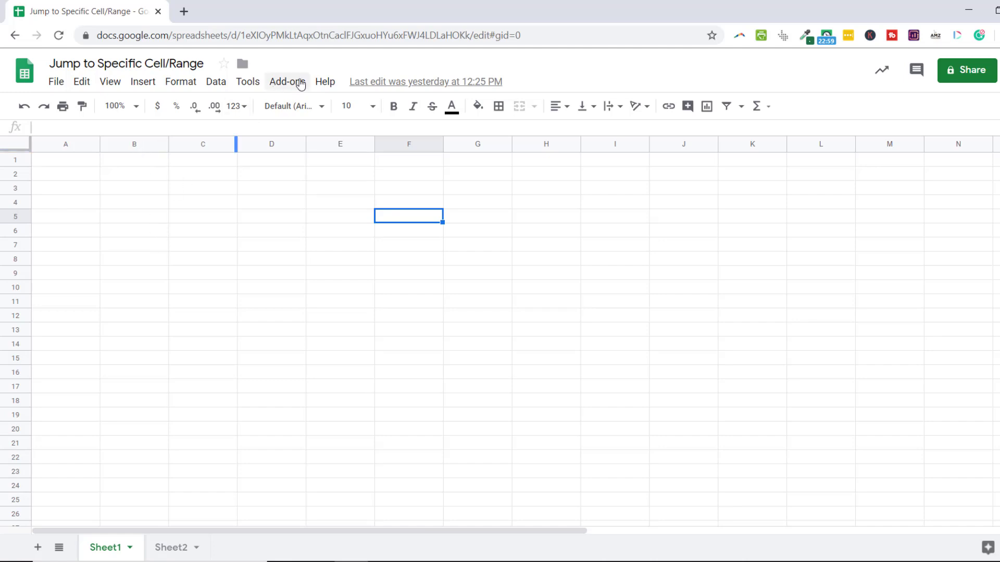
Step: Enter B:B in Go to range to select the entire column B
left_click(326, 81)
type("Go")
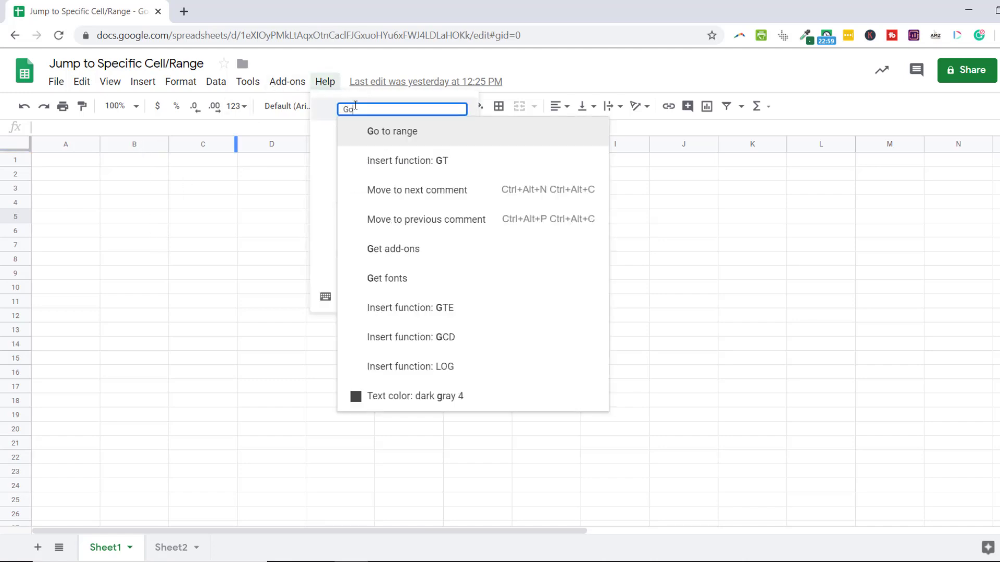
type(" to")
left_click(389, 131)
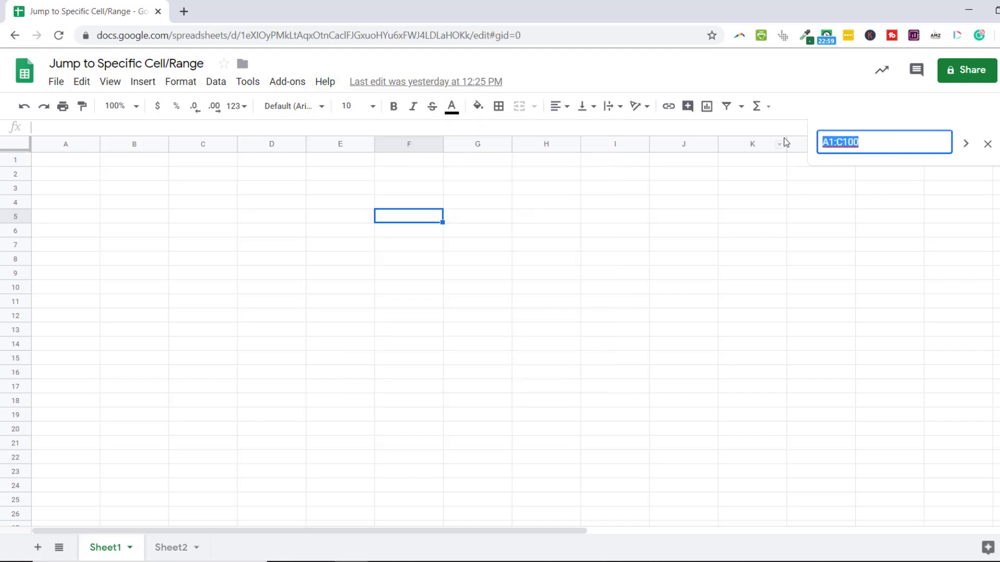
type("B:B")
key("Return")
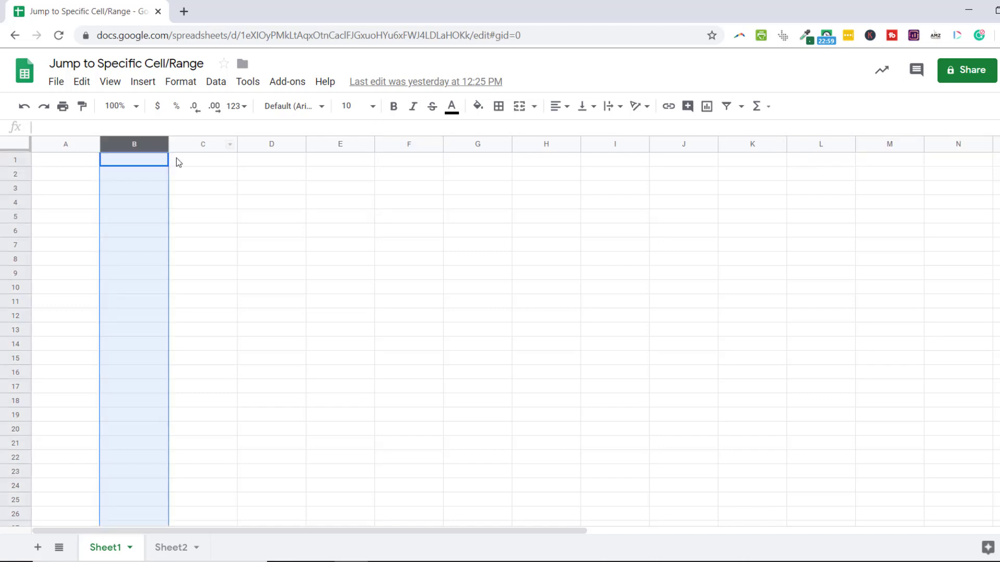
Step: From cell D6, enter 4:4 in Go to range to select row 4
left_click(243, 234)
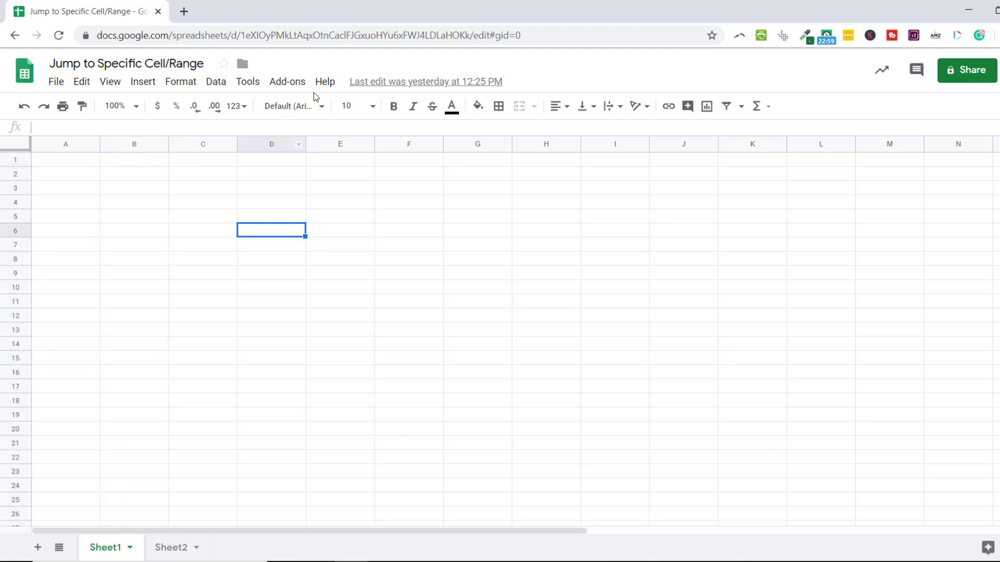
left_click(325, 81)
type("Go t")
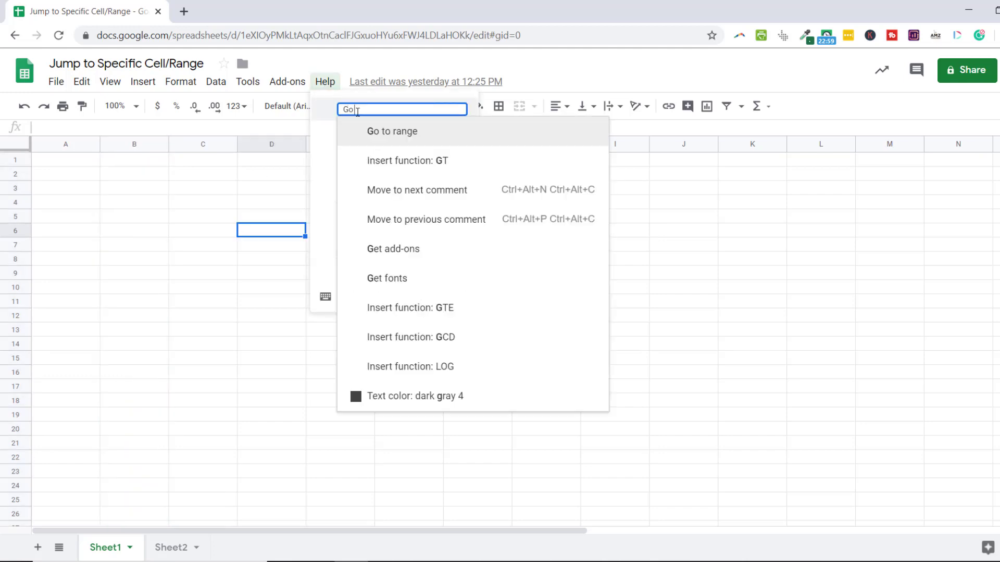
type("o")
key("Return")
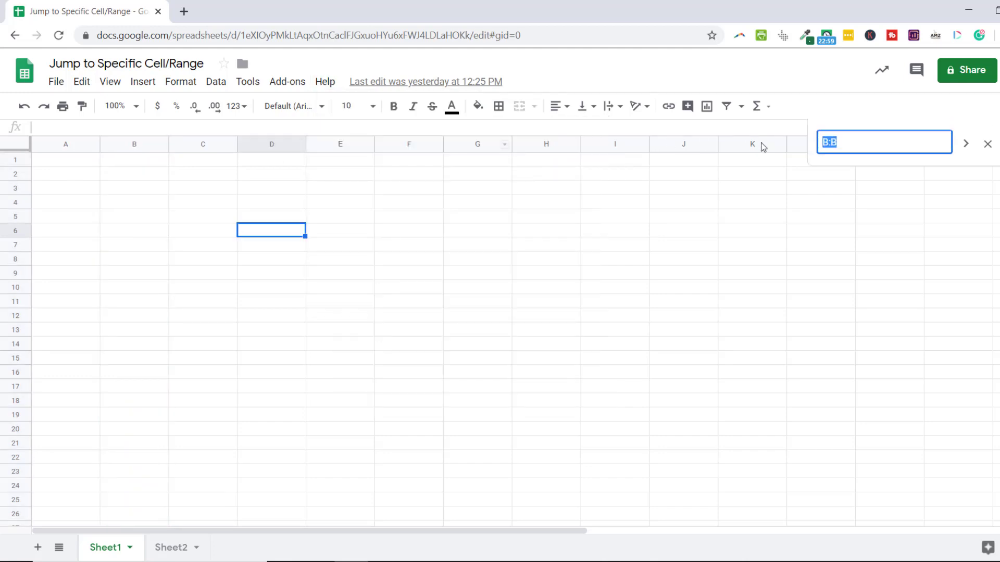
type("4:4")
key("Return")
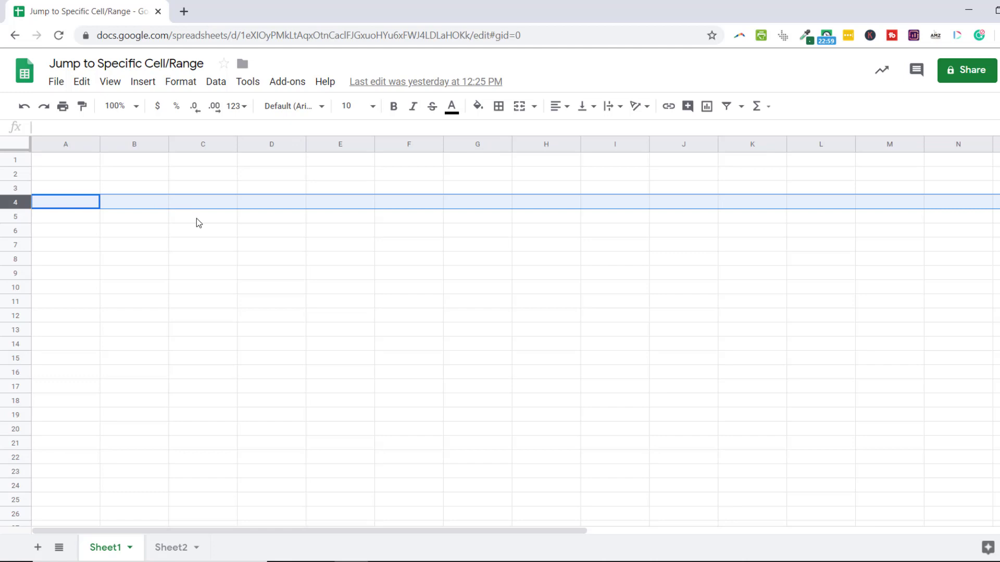
left_click(329, 87)
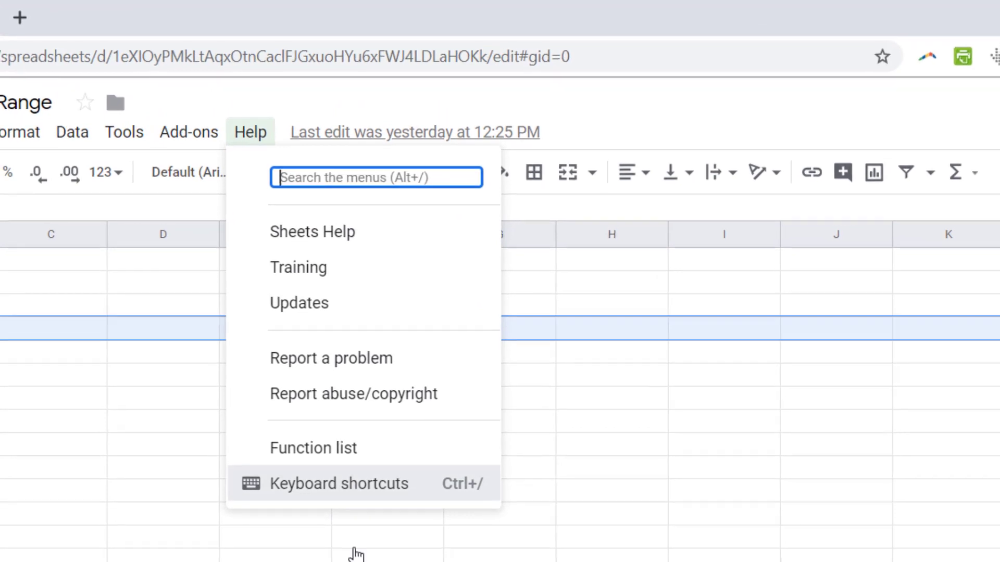
left_click(352, 469)
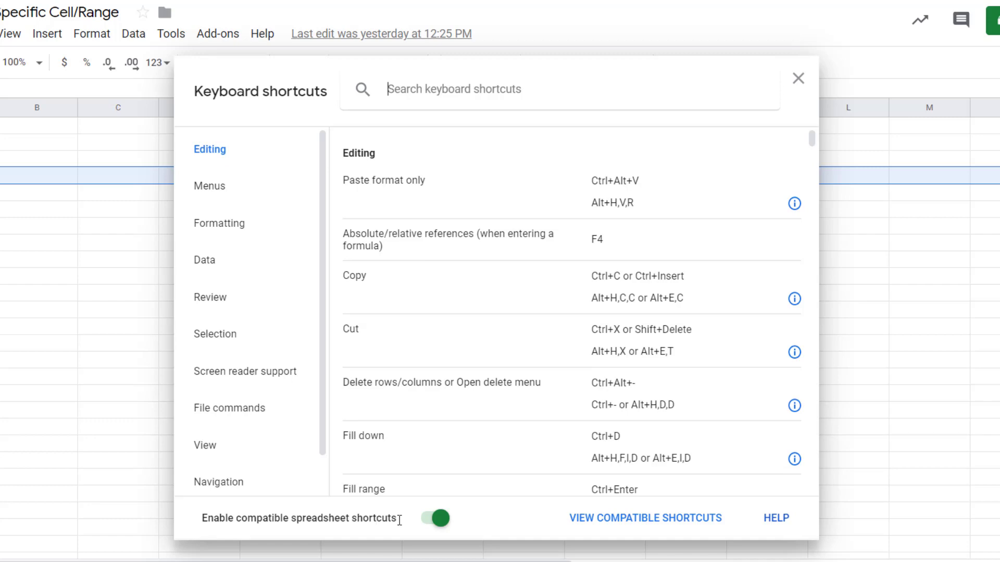
left_click(798, 78)
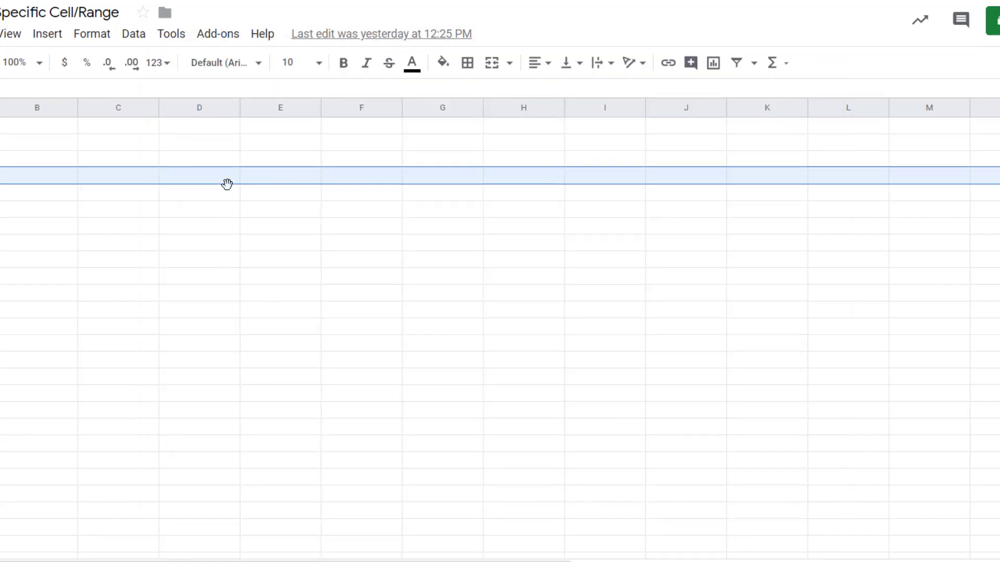
left_click(293, 220)
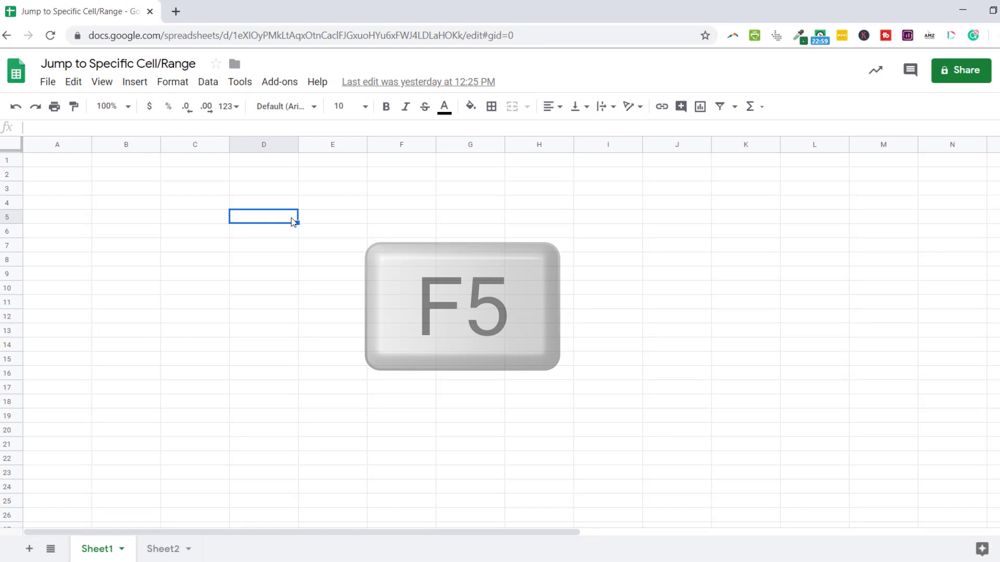
Step: Try the F5 Go to range box, then reopen it from F6 and jump to A1
key("F5")
type("4:4")
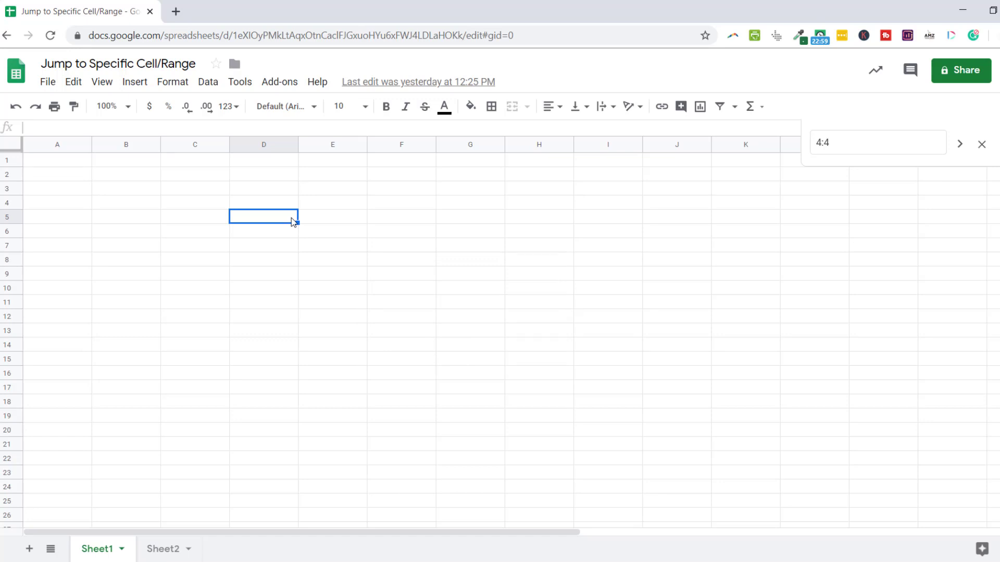
left_click(981, 146)
left_click(369, 234)
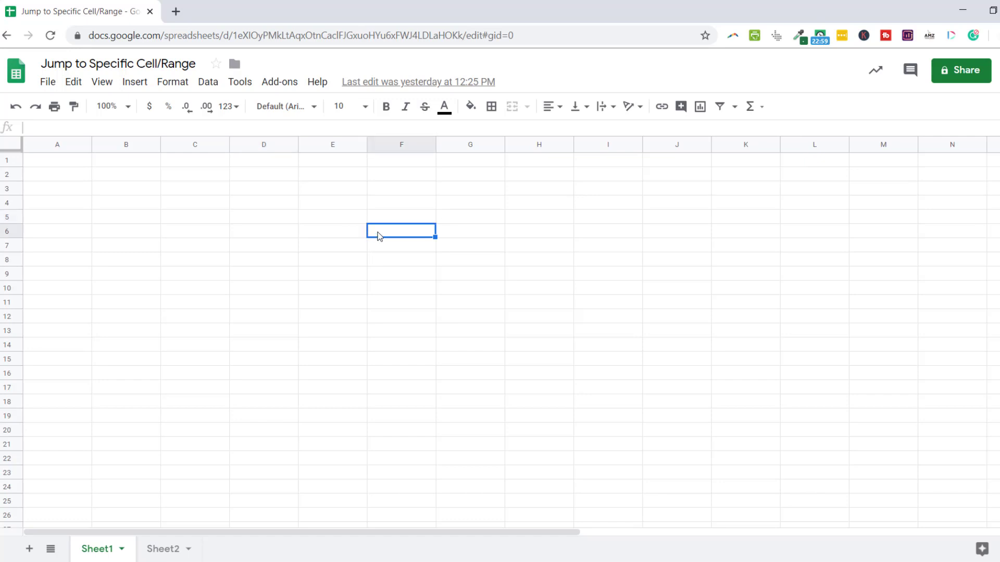
key("ctrl+j")
left_click_drag(844, 148, 801, 144)
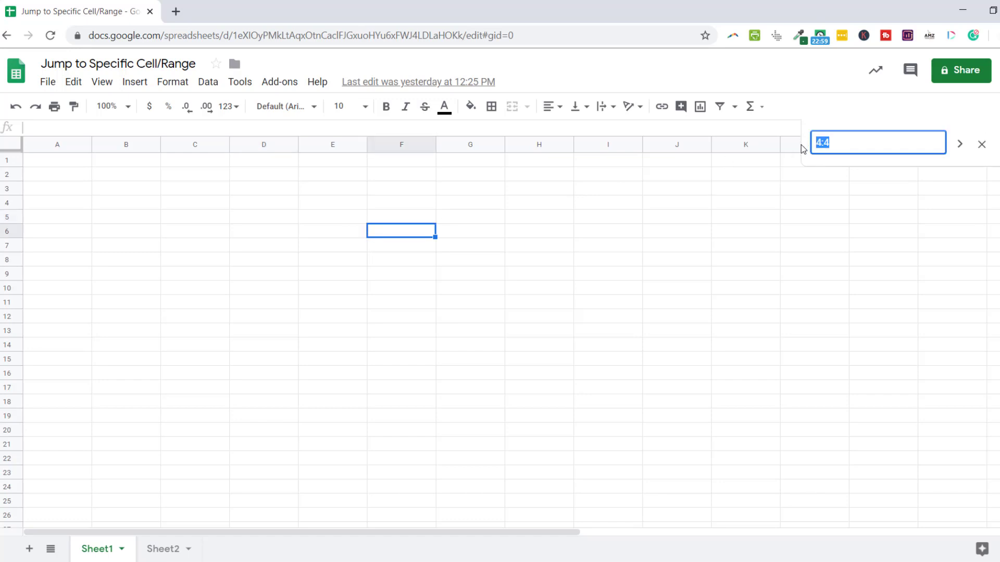
type("A!")
key("BackSpace")
type("1")
key("Return")
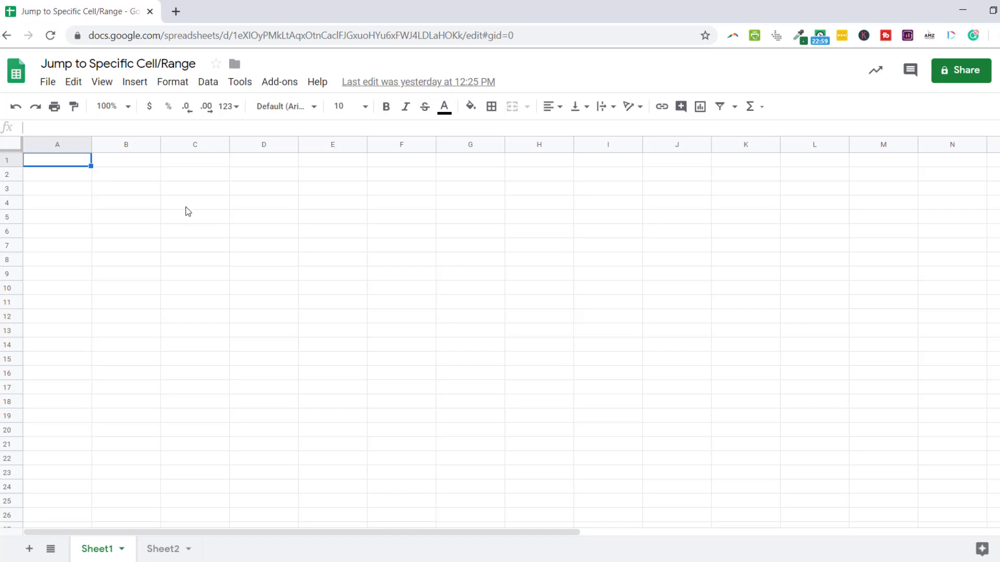
Step: Insert a link on D5 with display text 'Test Text' and move to its target field
left_click(238, 219)
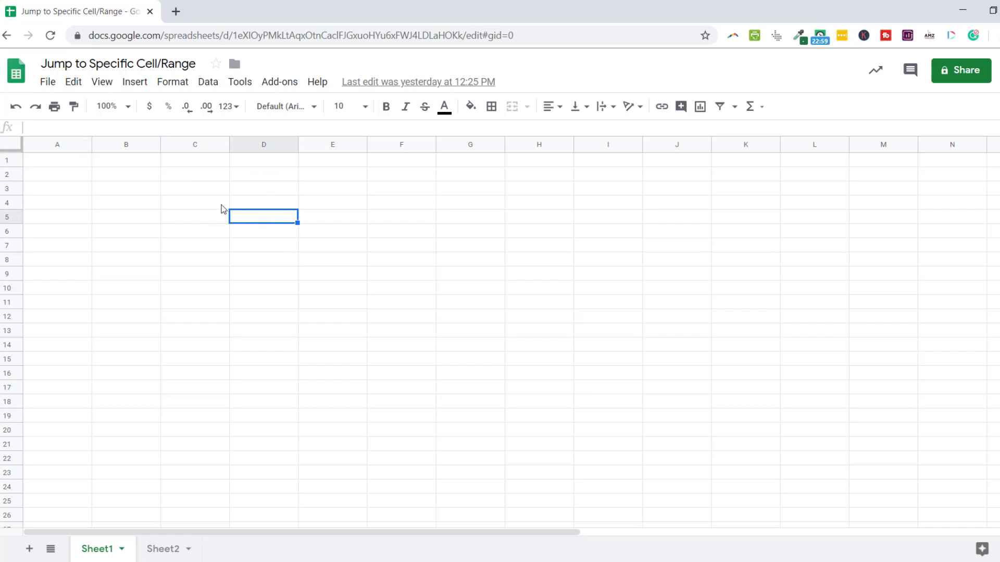
right_click(247, 220)
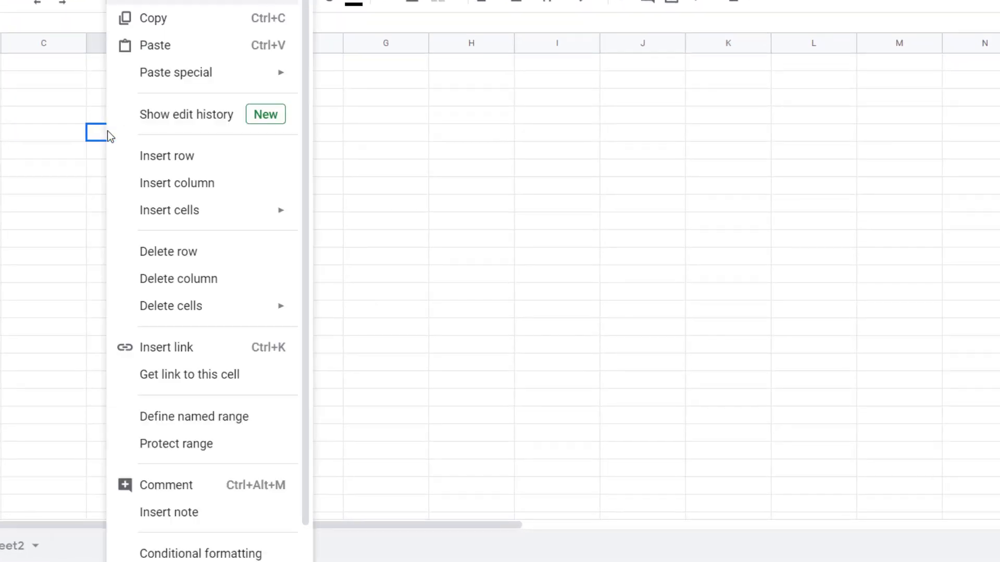
left_click(181, 349)
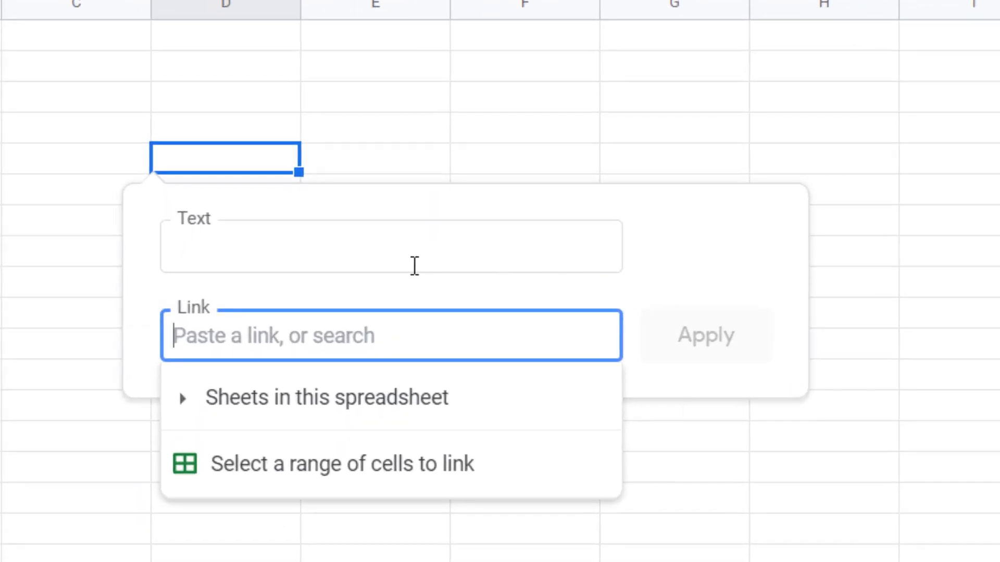
left_click(391, 257)
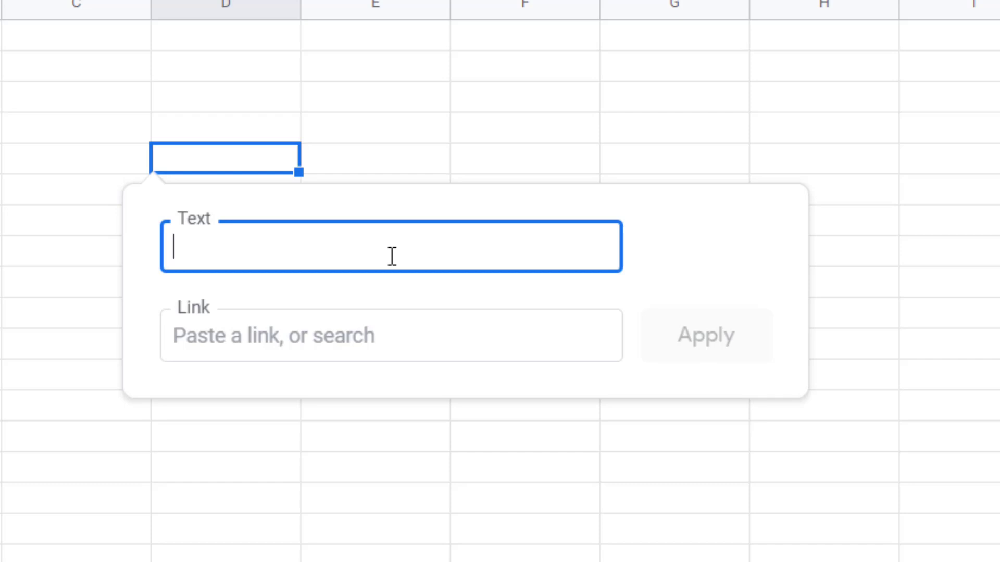
type("Test Text")
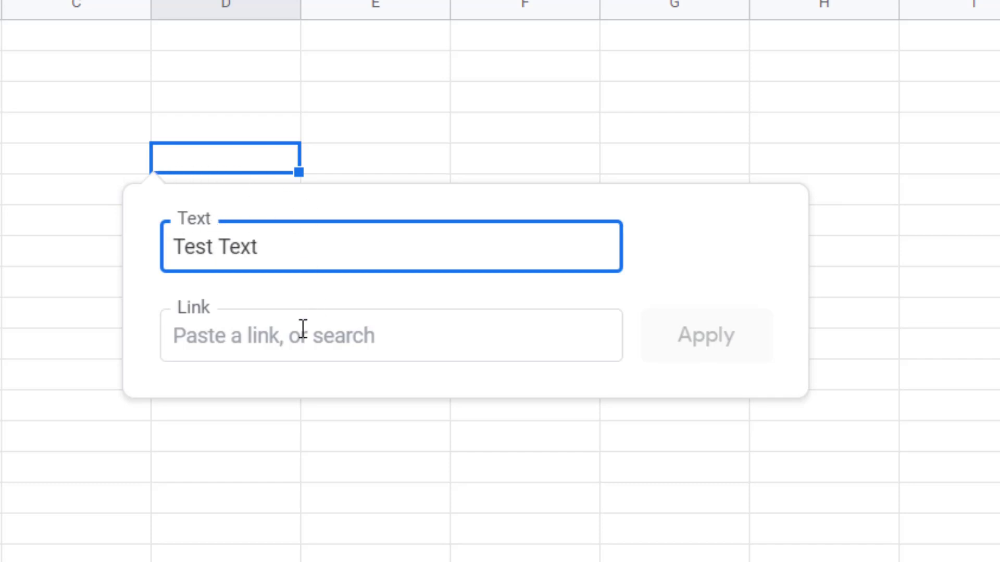
left_click(284, 343)
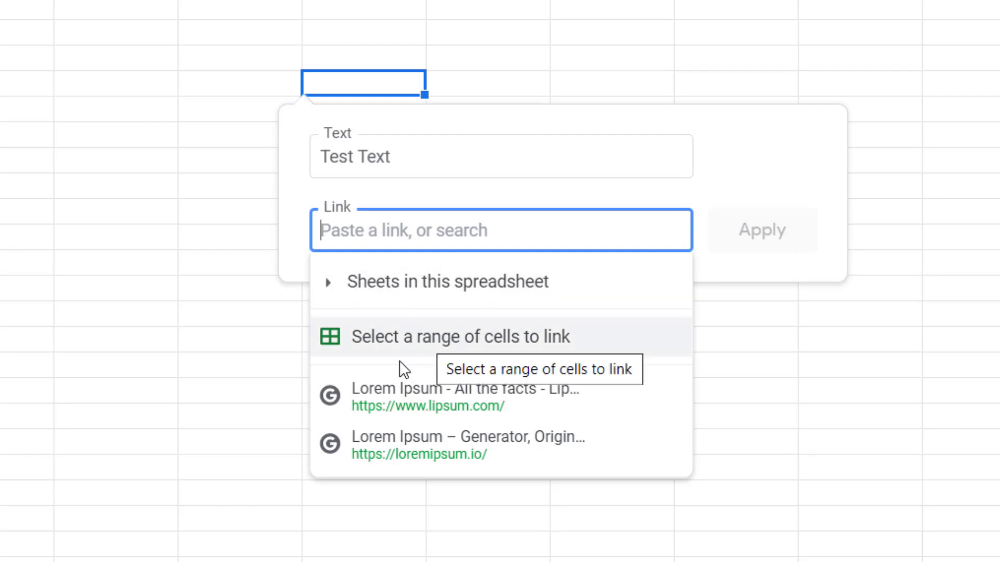
Step: Link D5's 'Test Text' to cell A1, follow the link, then delete D5's contents
left_click(473, 340)
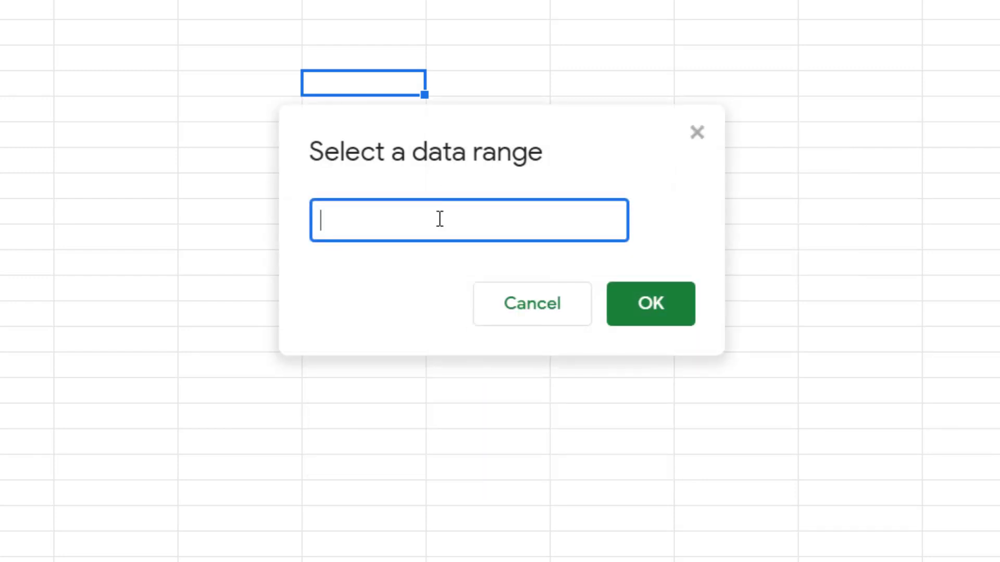
type("A1")
left_click(647, 303)
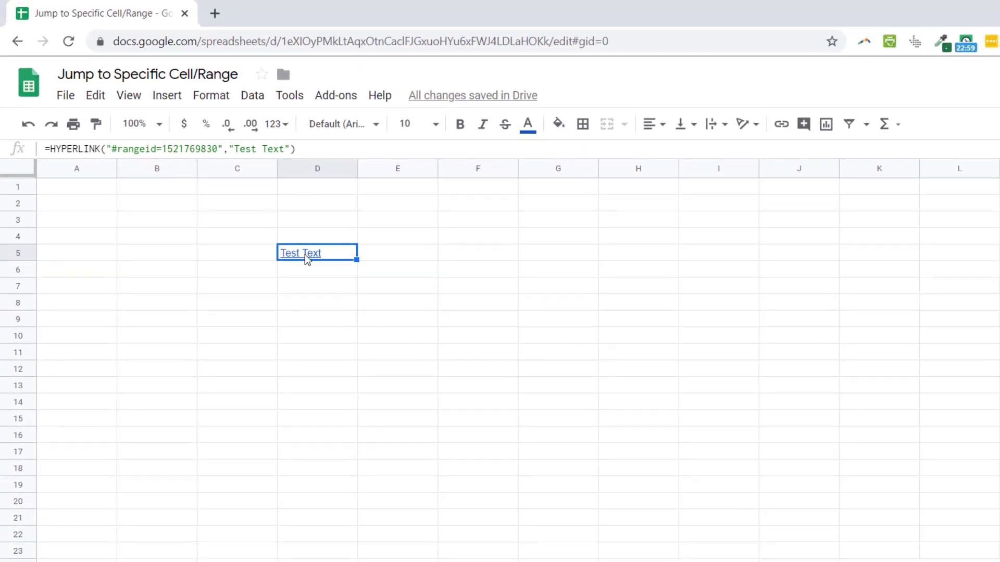
left_click(322, 233)
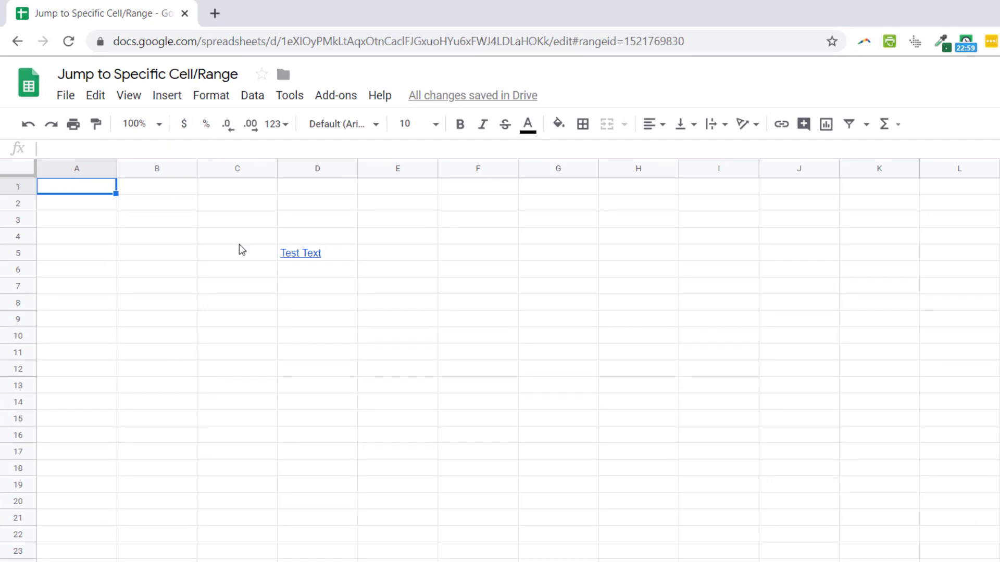
mouse_move(301, 253)
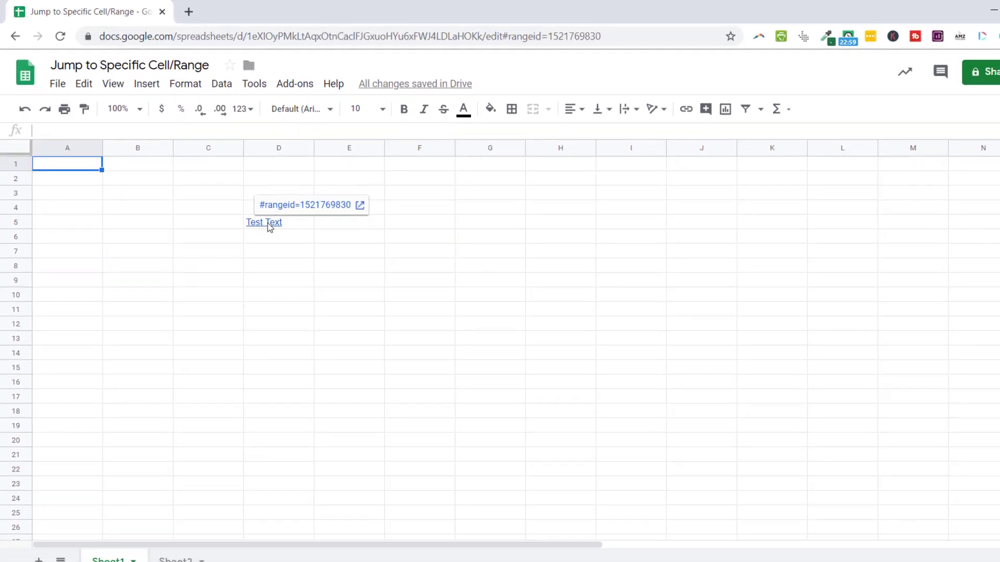
left_click(292, 222)
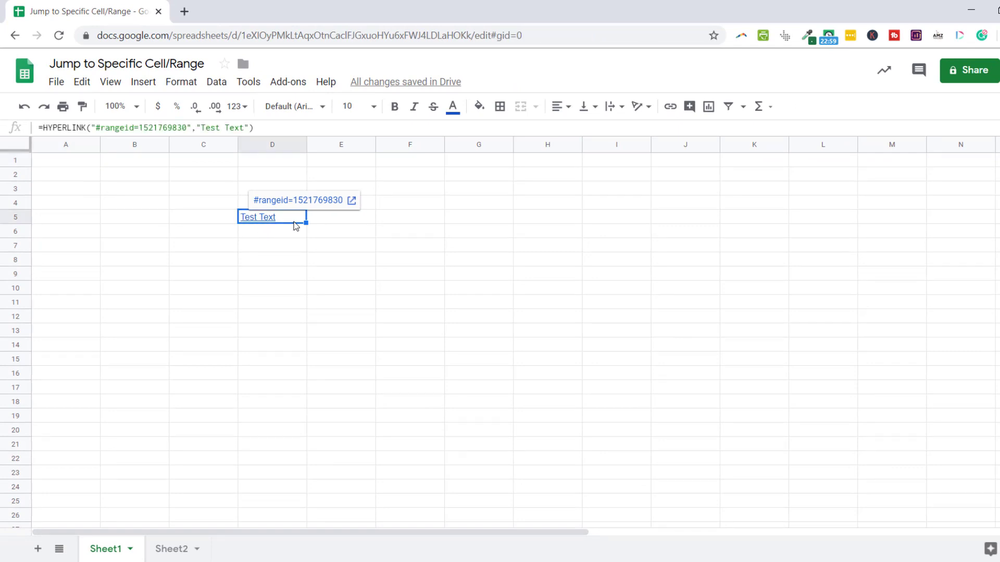
key("Delete")
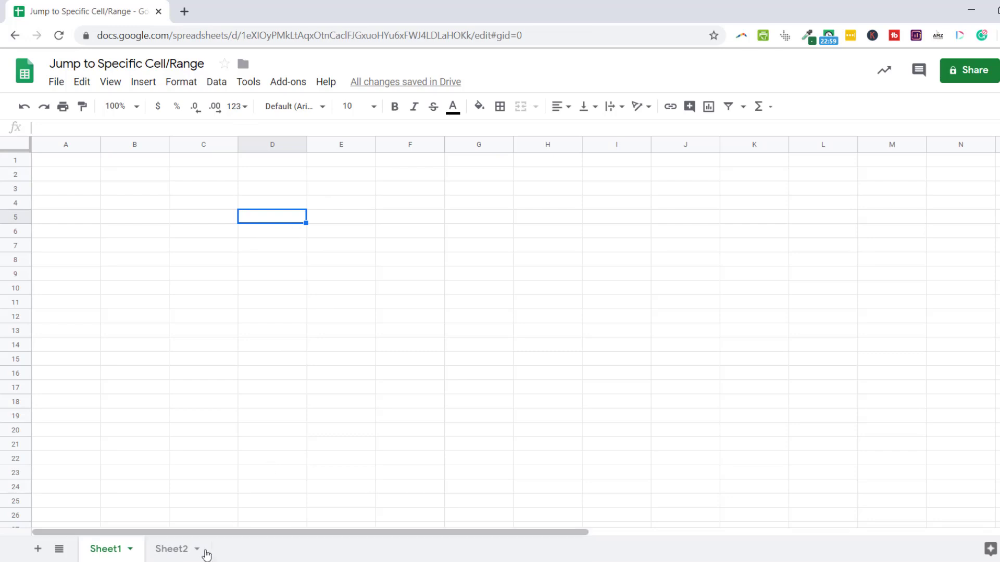
Step: Copy the link to Sheet2 cell A10 from its right-click menu
left_click(188, 553)
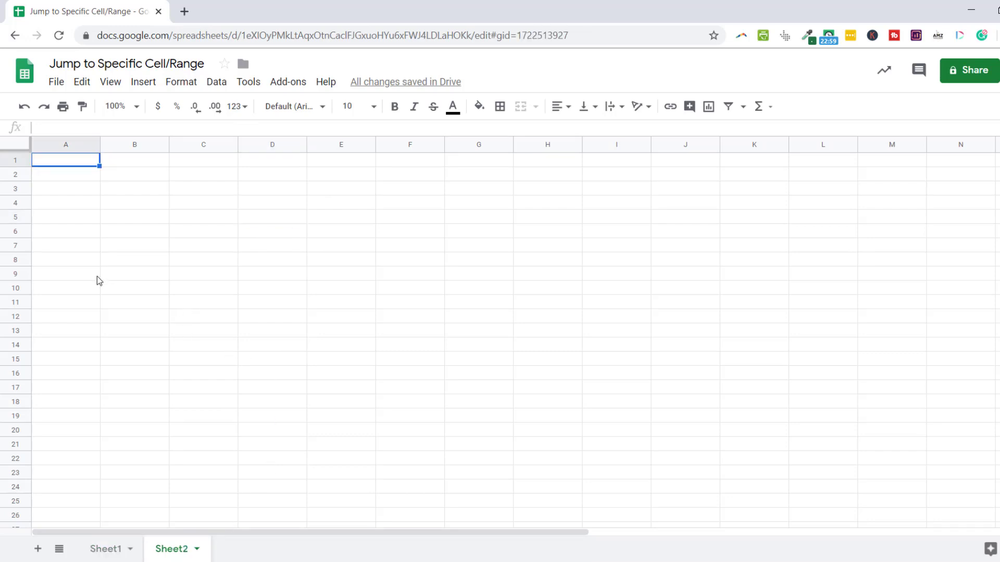
left_click(73, 289)
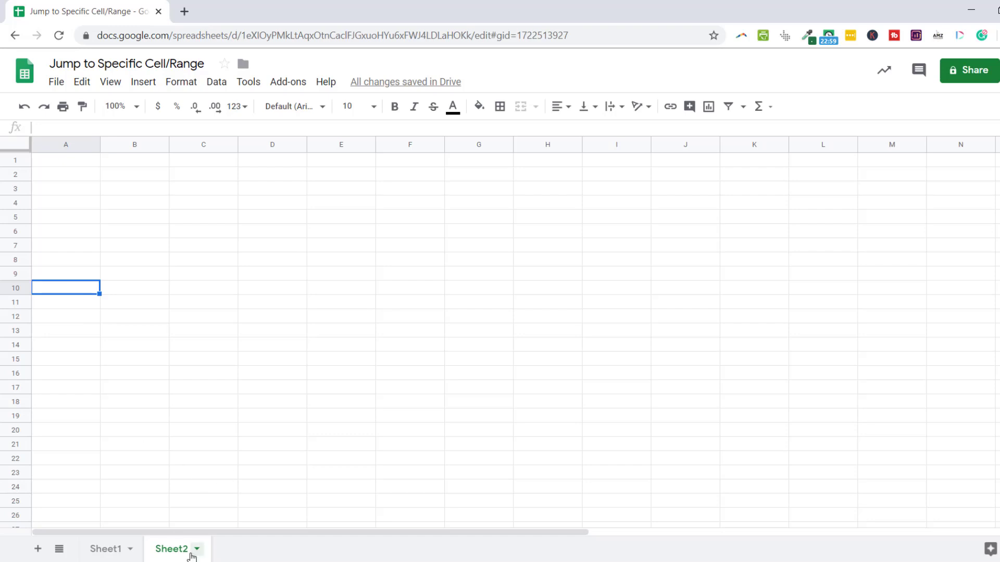
right_click(53, 288)
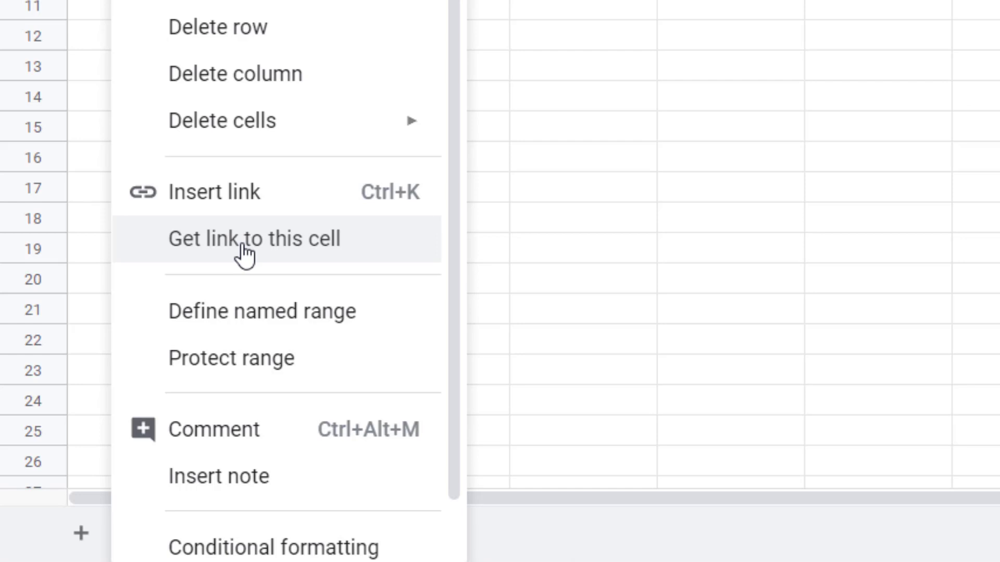
left_click(244, 239)
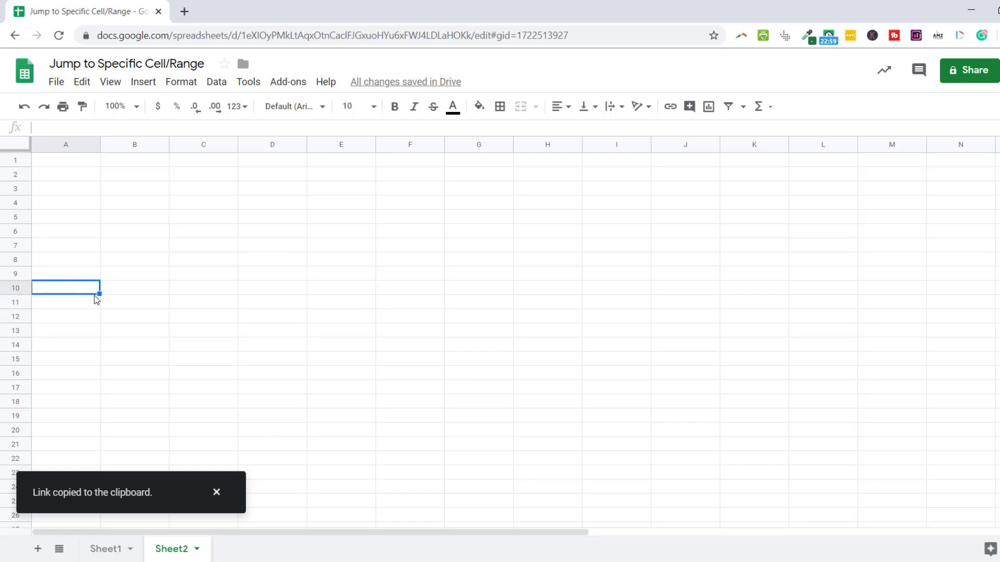
Step: Back on Sheet1, insert a link on D5 with display text 'Example Text'
left_click(106, 550)
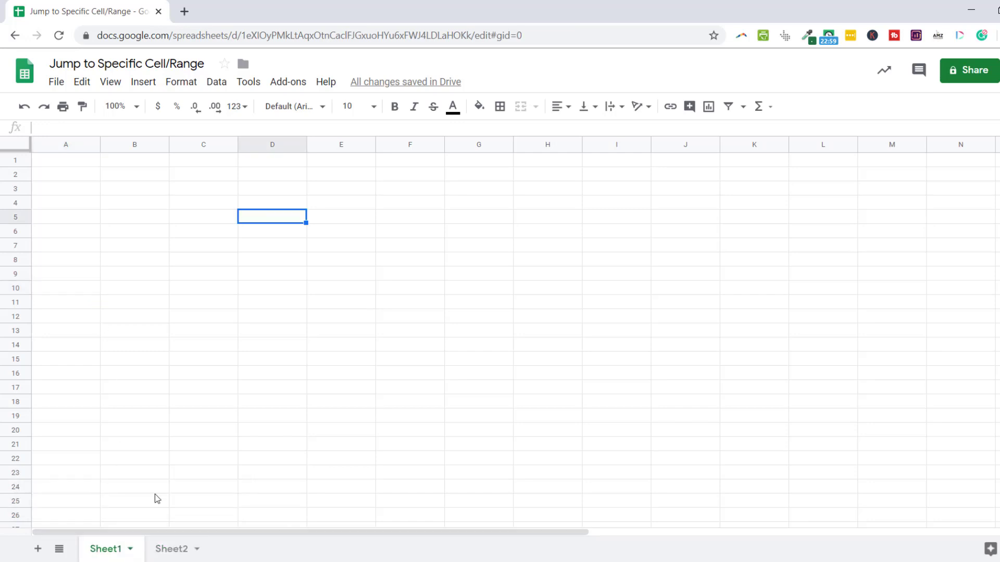
right_click(271, 222)
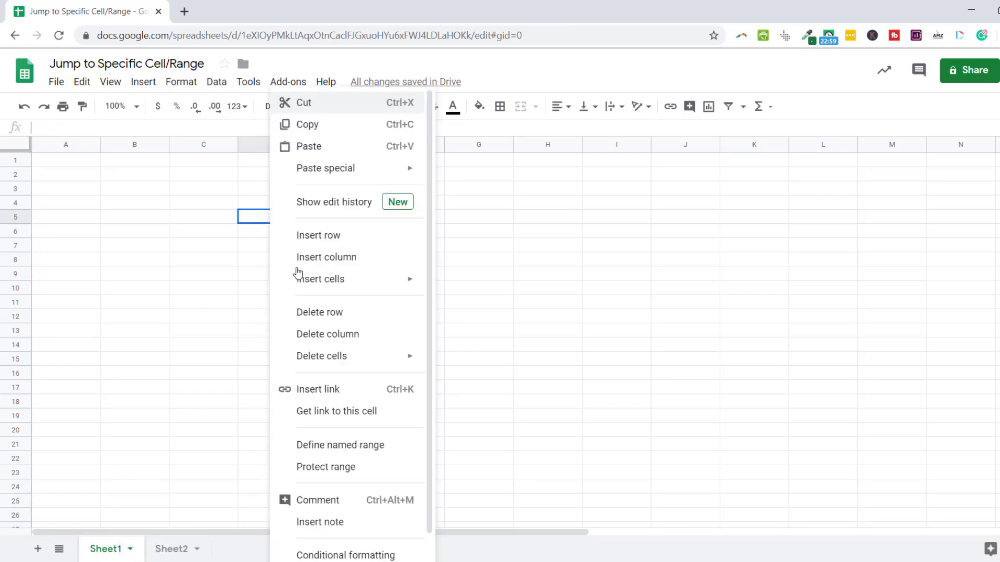
left_click(322, 389)
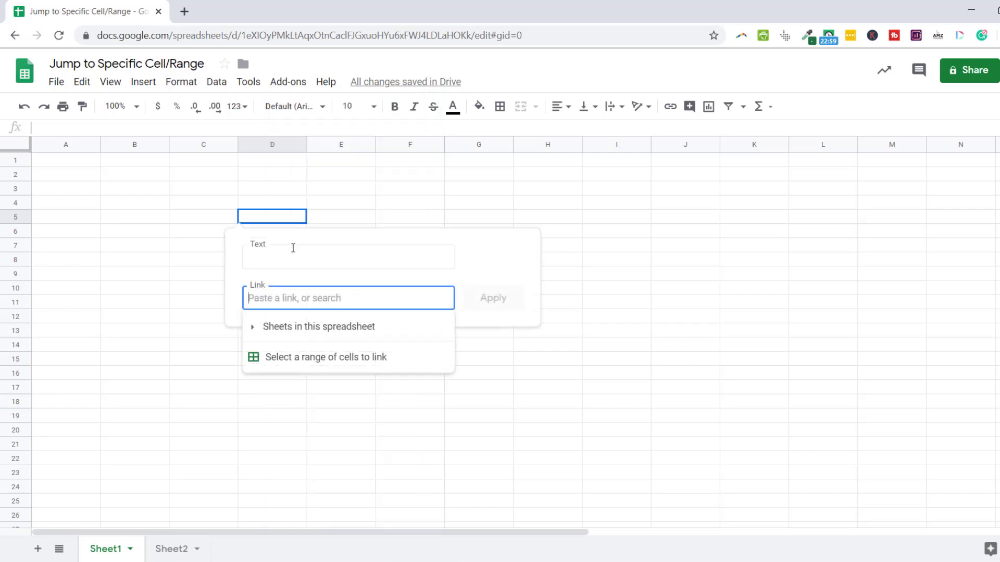
left_click(285, 258)
type("E")
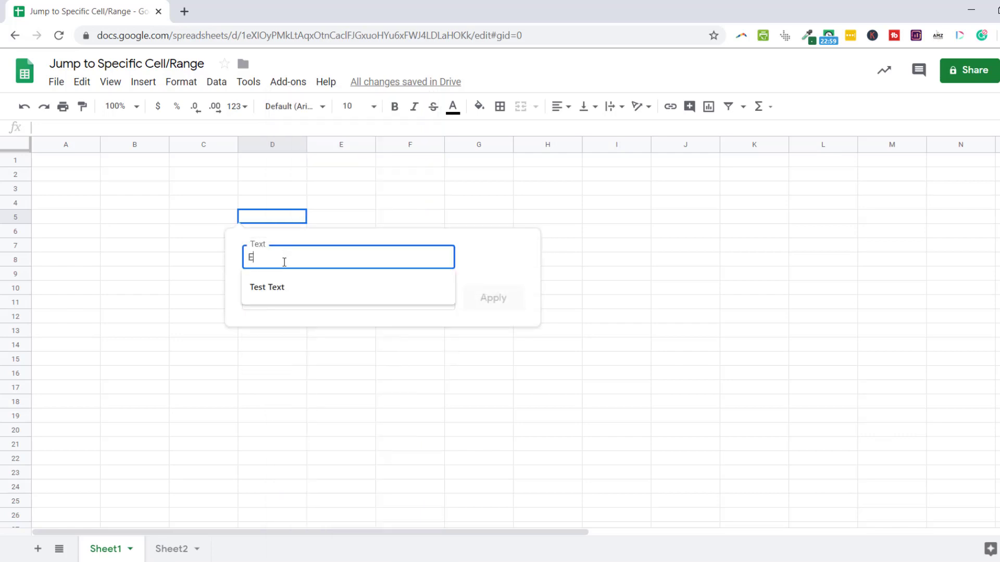
type("xample Text")
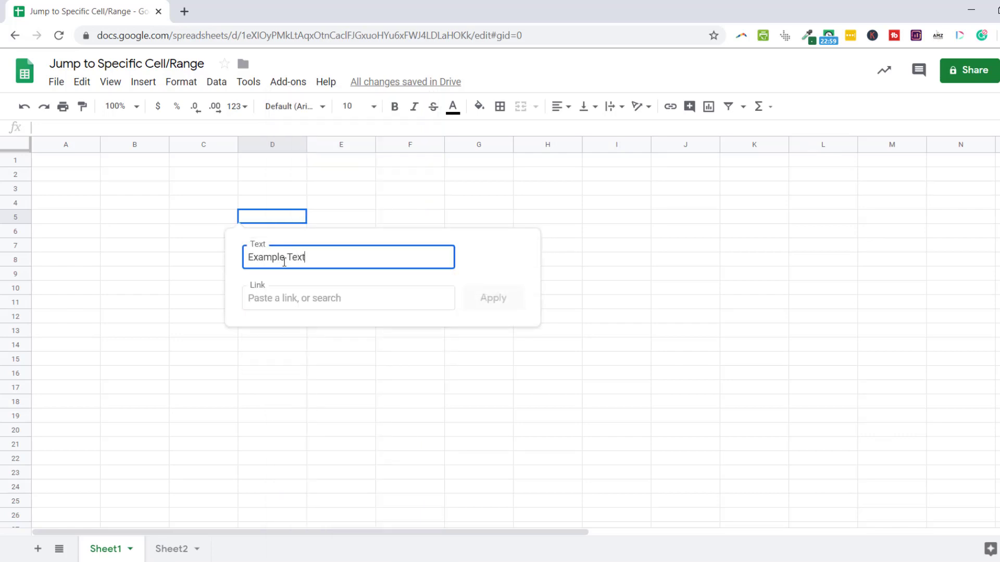
Step: Paste the Sheet2 A10 link as the target, apply it, and follow it
left_click(304, 300)
key("ctrl+v")
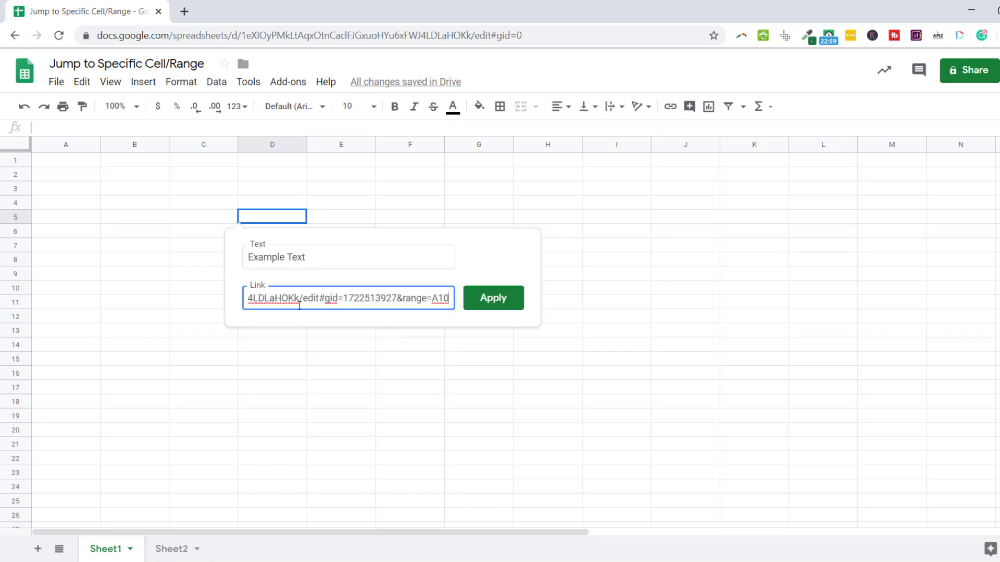
left_click(477, 302)
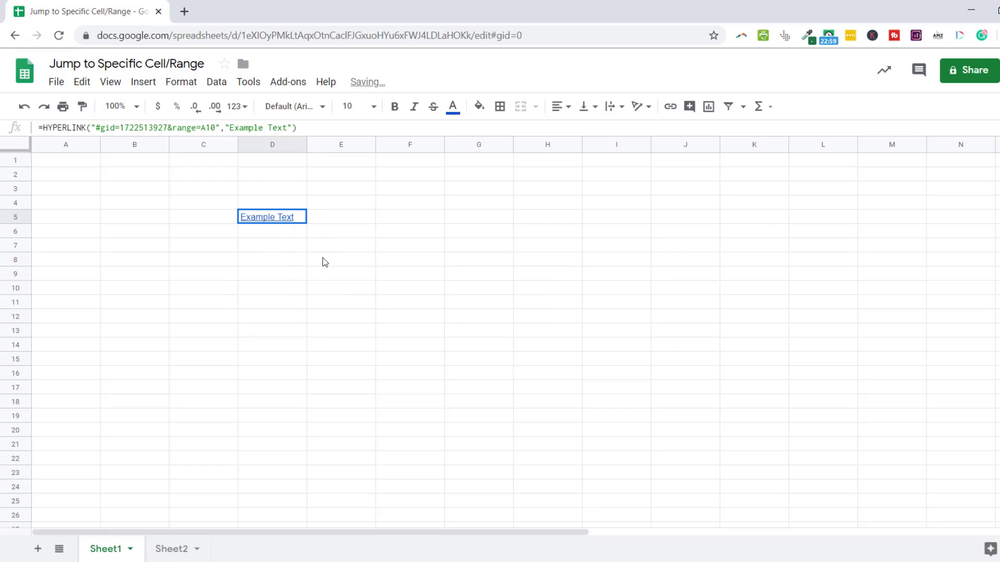
left_click(257, 220)
left_click(271, 206)
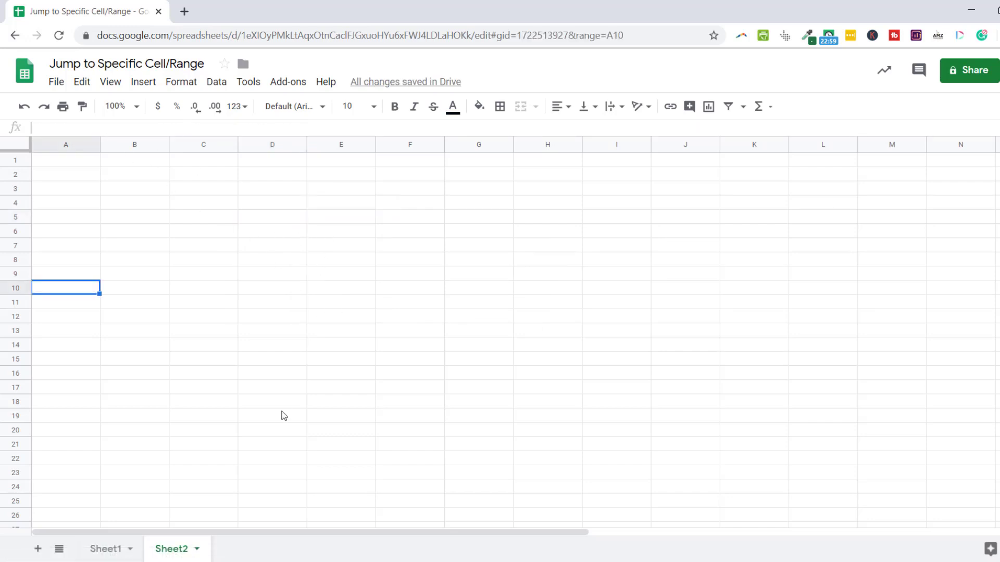